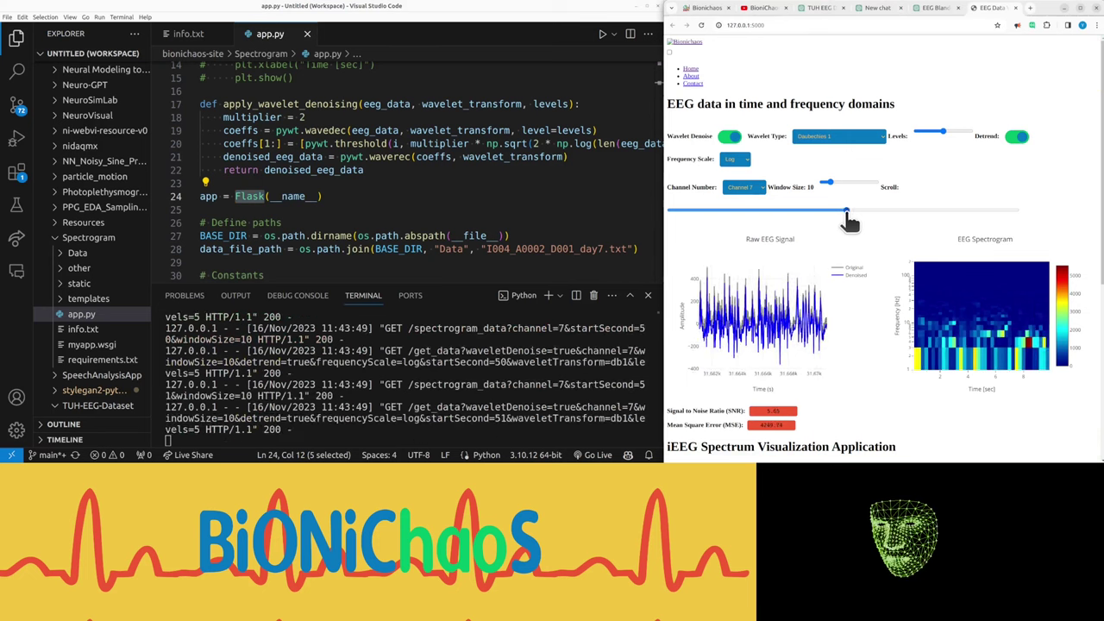
# Step: Scroll the local app to second 36 and compare wavelet denoising off and on
pyautogui.moveTo(846, 212)
pyautogui.mouseDown()
pyautogui.moveTo(765, 211)
pyautogui.moveTo(795, 211)
pyautogui.mouseUp()
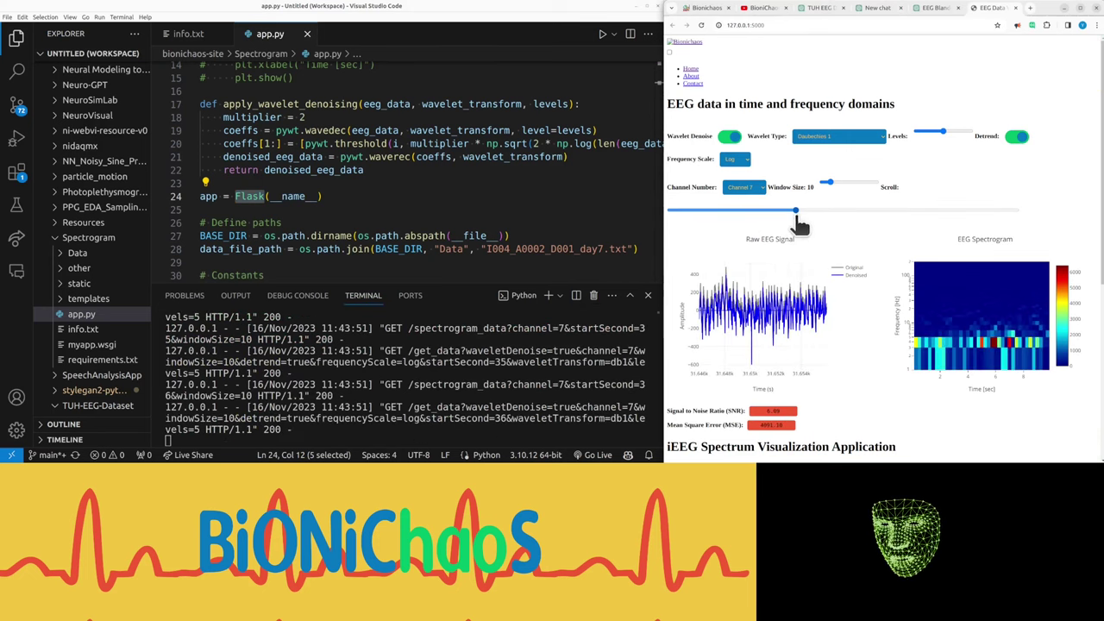
pyautogui.doubleClick(707, 136)
pyautogui.click(730, 136)
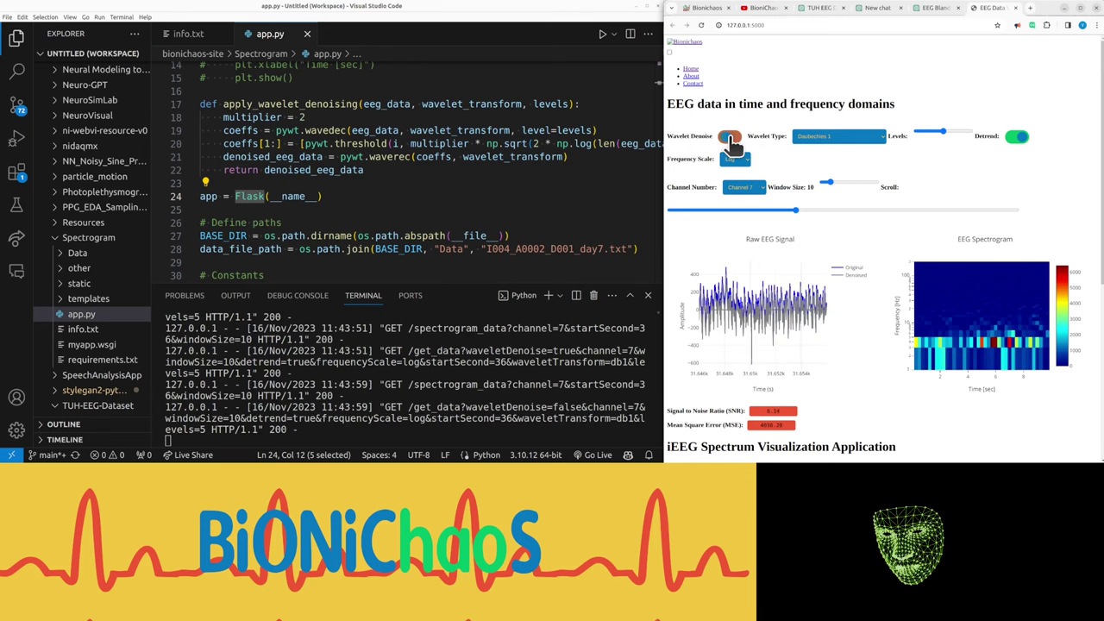
pyautogui.click(730, 136)
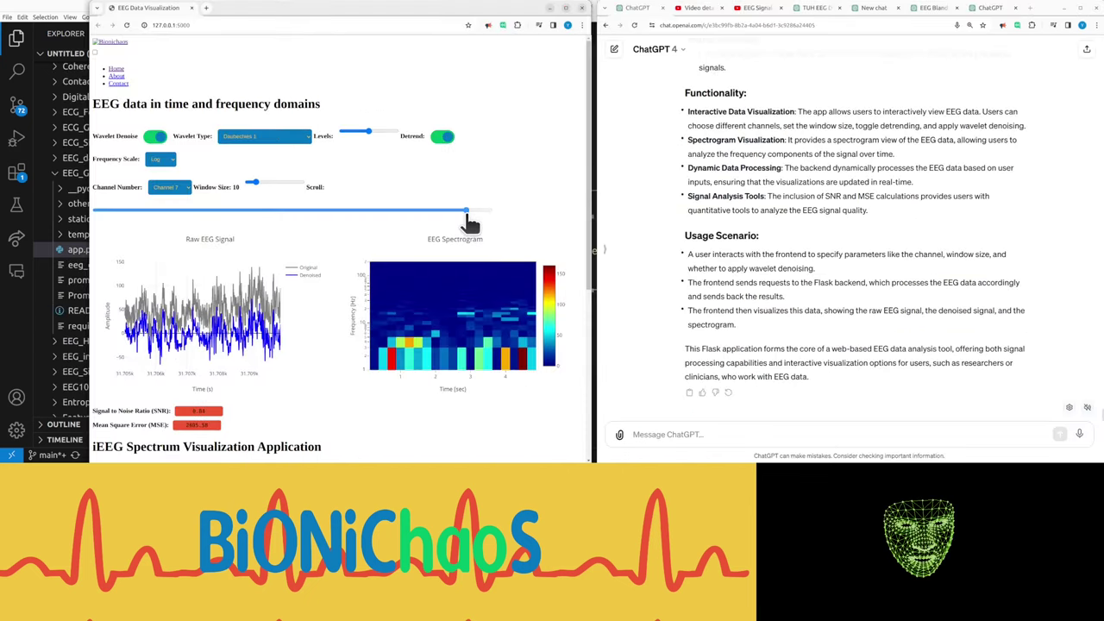
# Step: Jump the EEG app to a much earlier stretch of the recording
pyautogui.moveTo(467, 212); pyautogui.dragTo(467, 212)
pyautogui.click(216, 212)
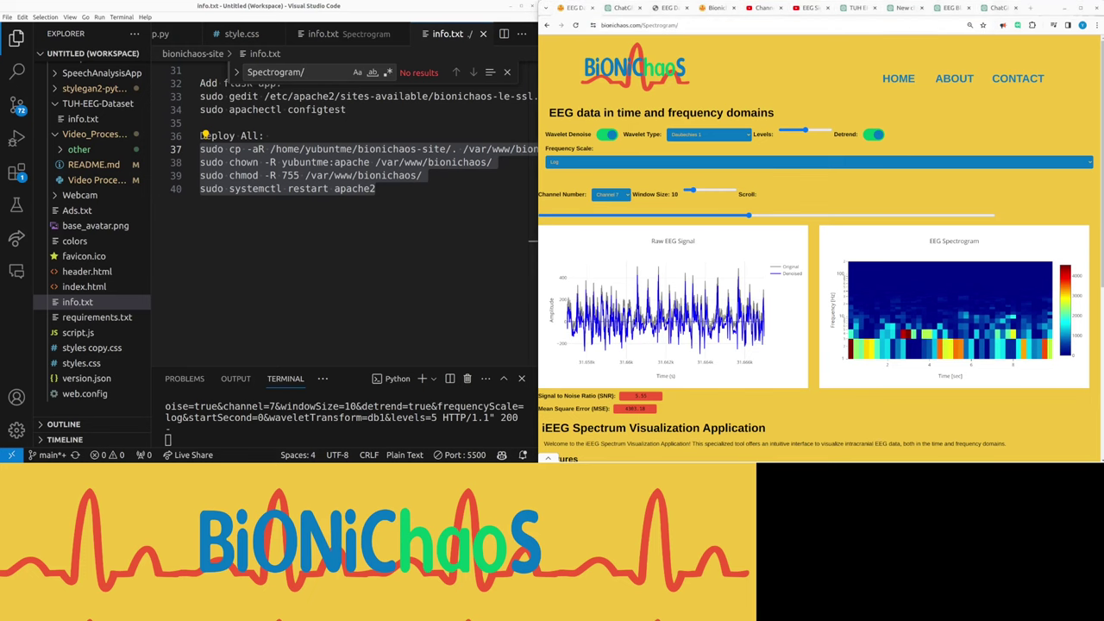
pyautogui.scroll(-3, 757, 260)
pyautogui.scroll(3, 757, 260)
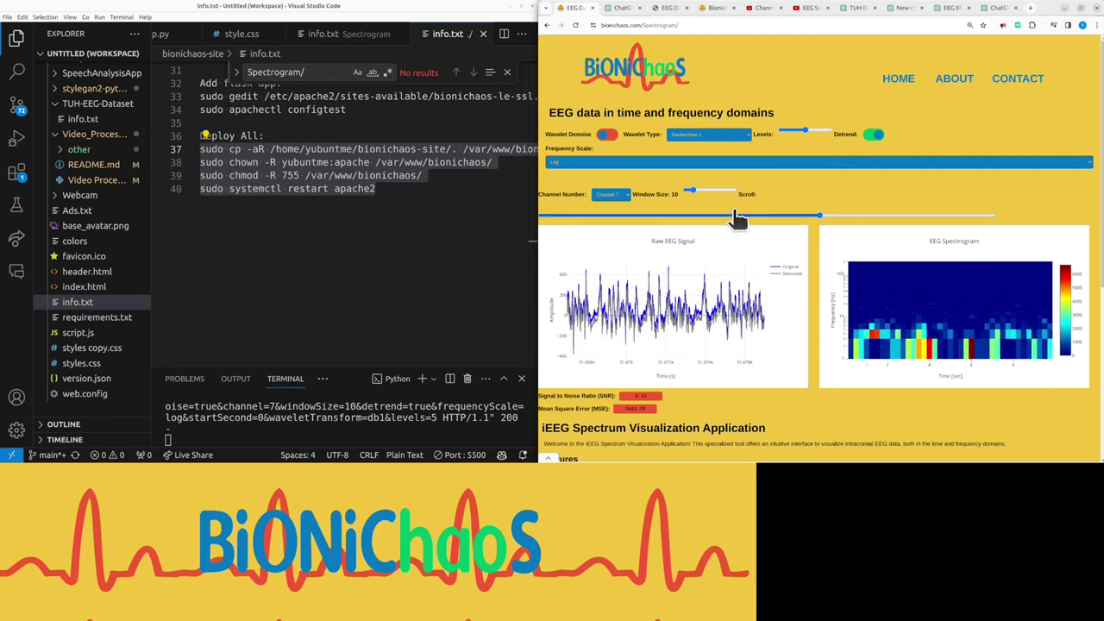
# Step: On bionichaos.com, toggle wavelet denoising off and on while scrolling, and set Window Size to 100
pyautogui.click(606, 136)
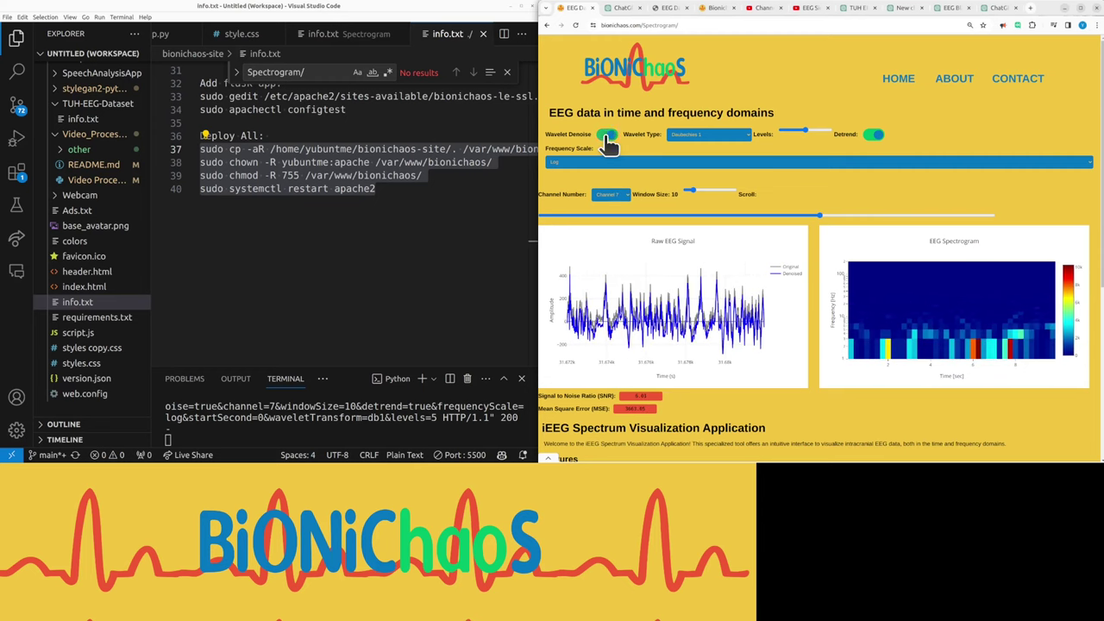
pyautogui.moveTo(816, 215); pyautogui.dragTo(712, 215)
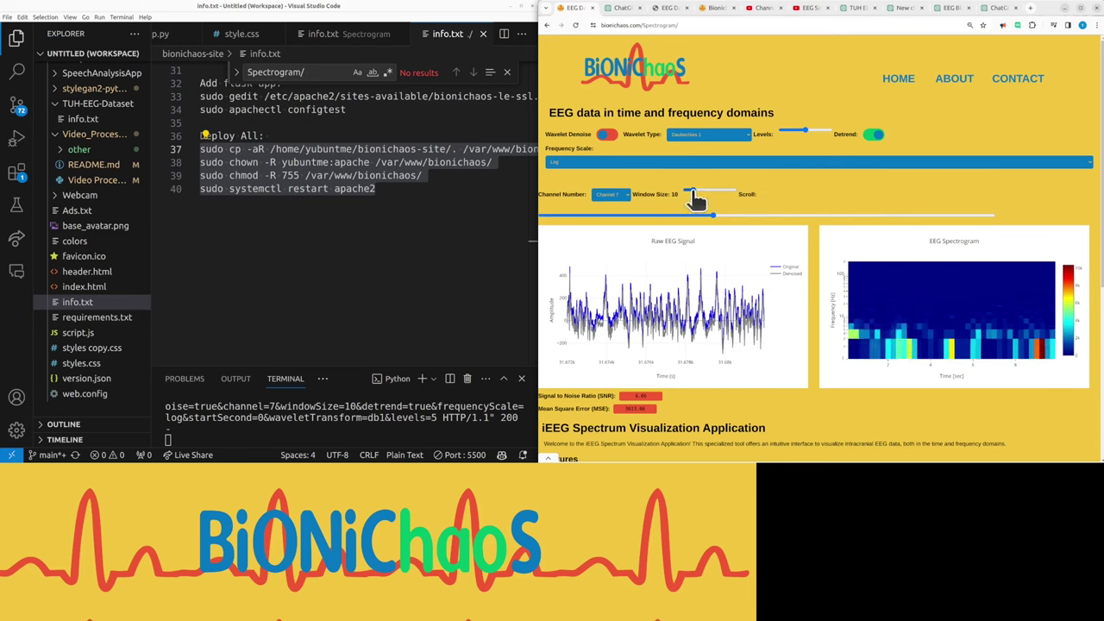
pyautogui.click(606, 135)
pyautogui.click(607, 135)
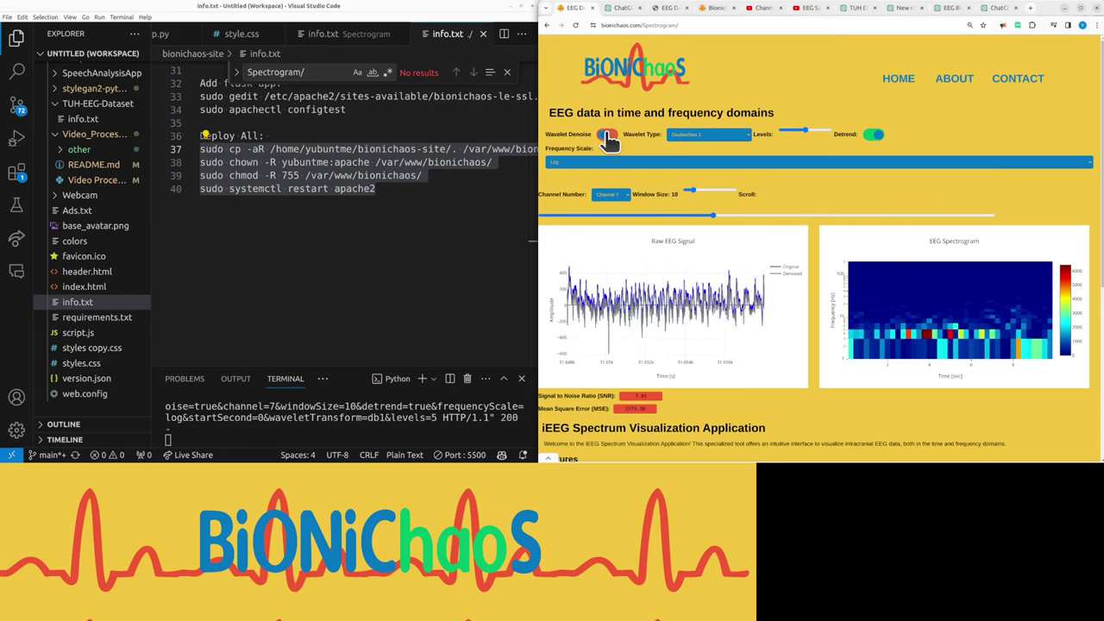
pyautogui.click(607, 135)
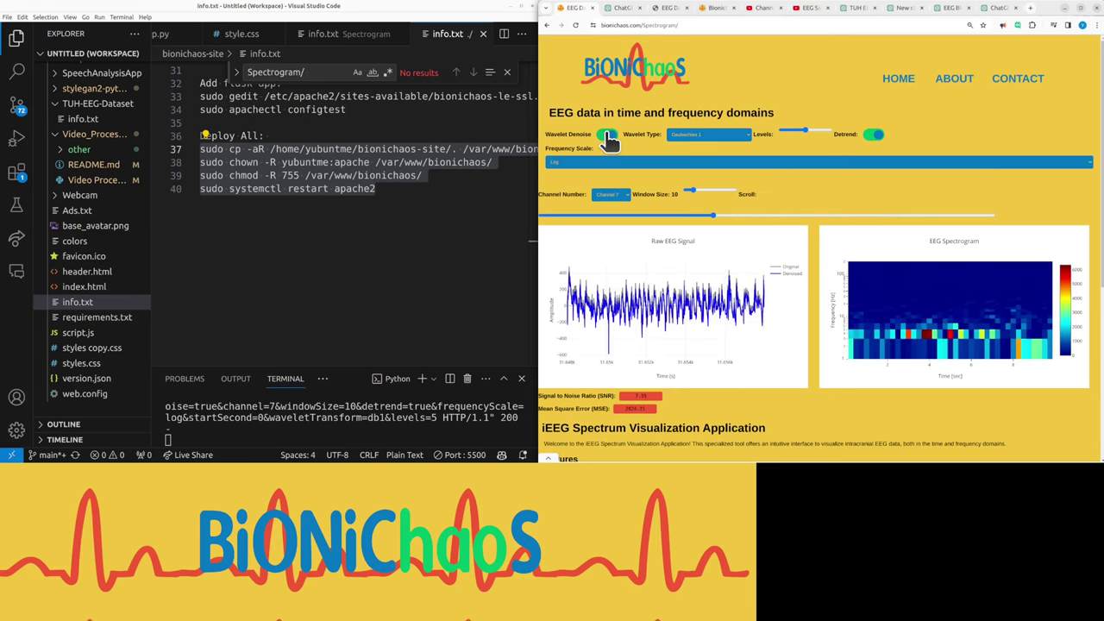
pyautogui.moveTo(714, 216)
pyautogui.mouseDown()
pyautogui.moveTo(834, 214)
pyautogui.moveTo(544, 216)
pyautogui.mouseUp()
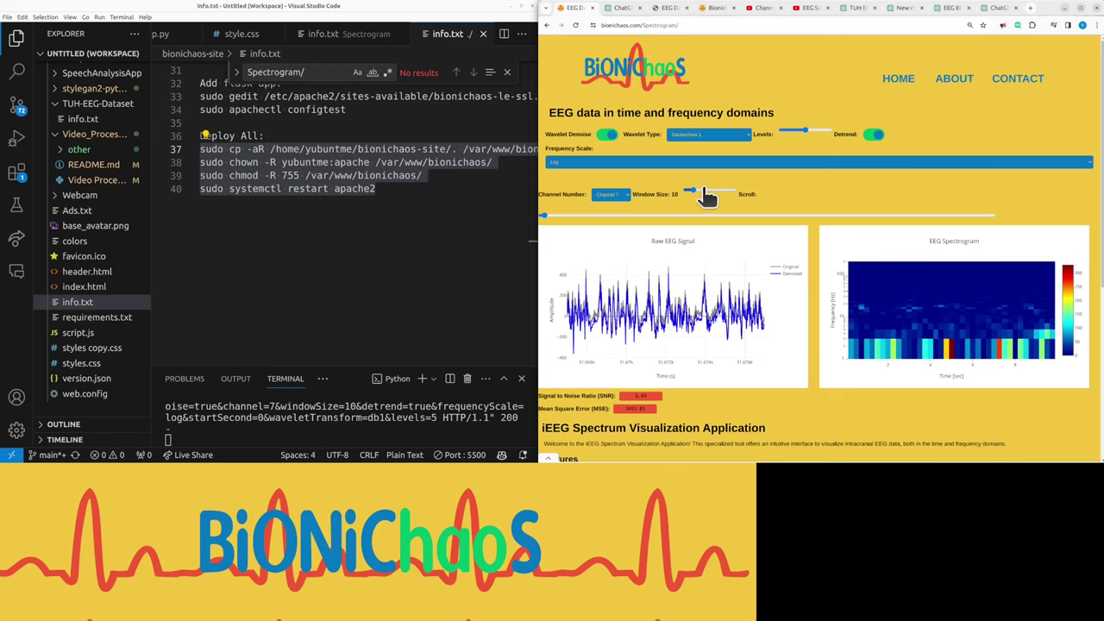
pyautogui.moveTo(692, 194); pyautogui.dragTo(735, 194)
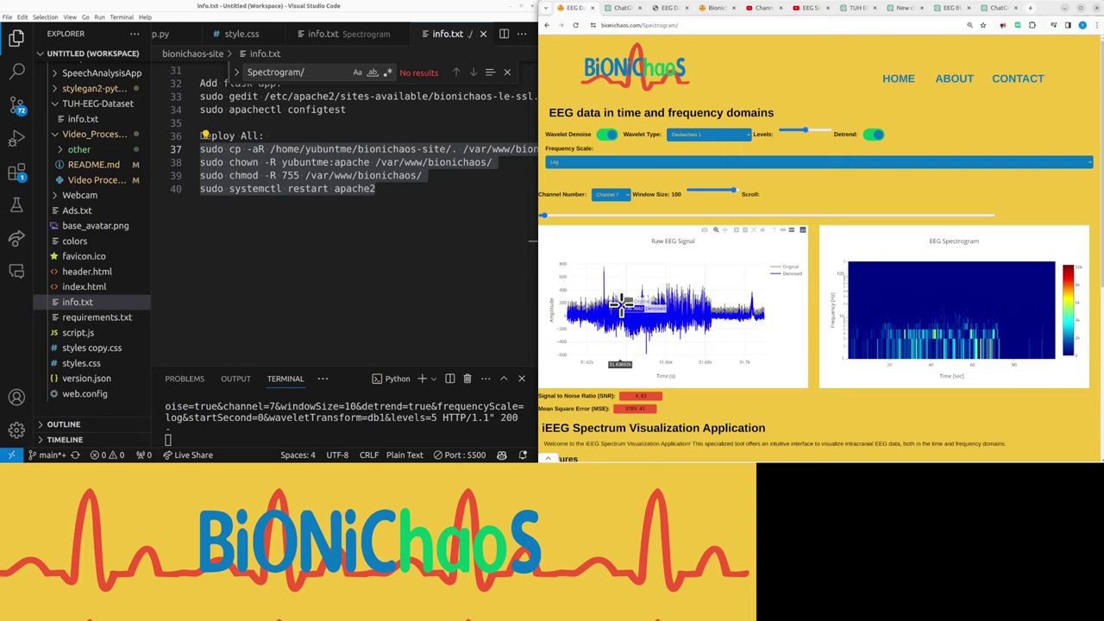
# Step: Scroll the local 127.0.0.1:5000 app to a later stretch, then return to the live Spectrogram tab
pyautogui.click(673, 8)
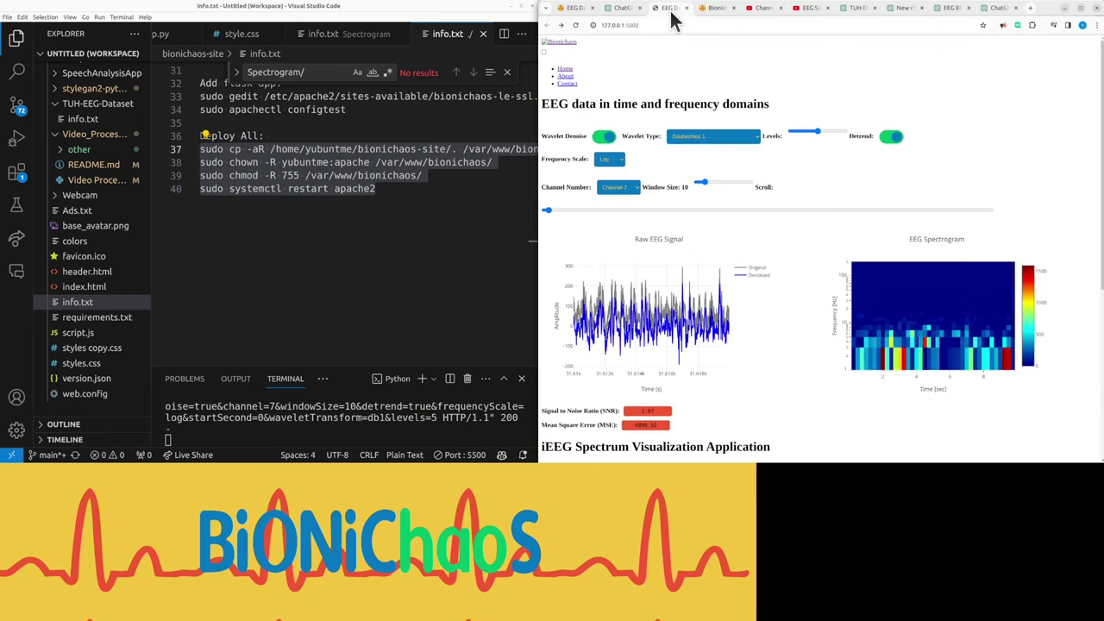
pyautogui.moveTo(546, 210)
pyautogui.mouseDown()
pyautogui.moveTo(717, 210)
pyautogui.moveTo(694, 212)
pyautogui.mouseUp()
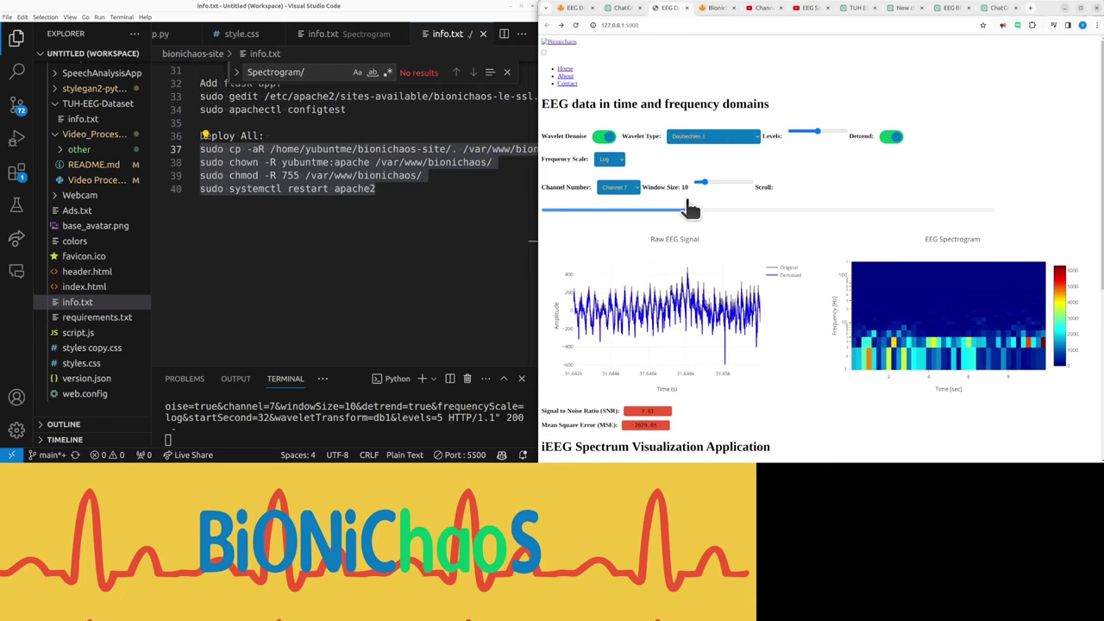
pyautogui.click(573, 7)
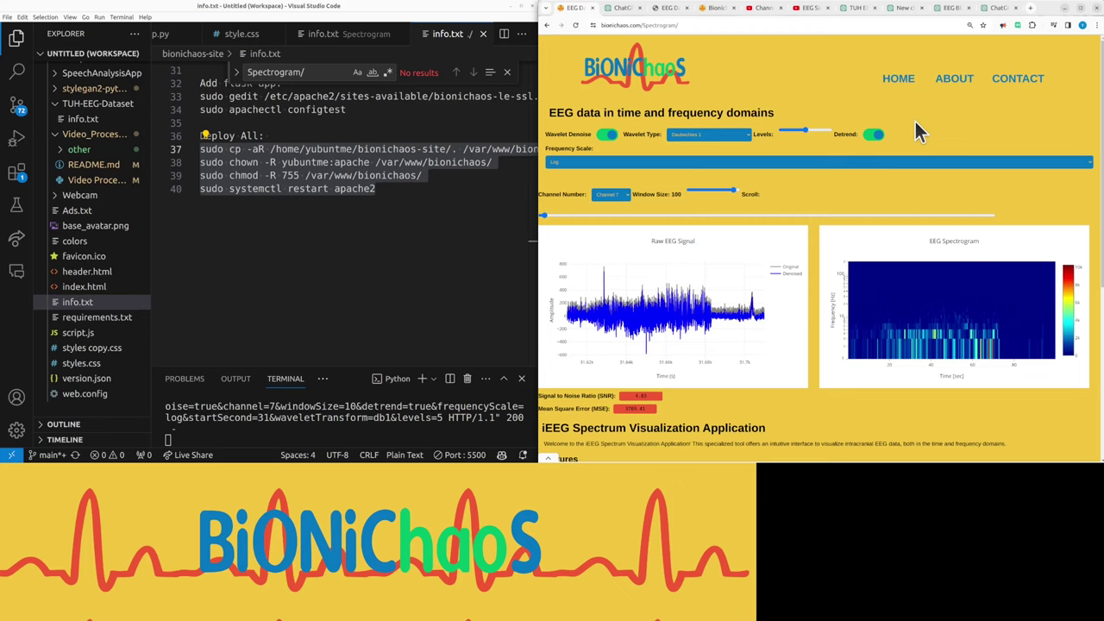
# Step: Shrink the spectrogram Window Size from 100 to 1, then go to the BioniChaos home page
pyautogui.moveTo(546, 214)
pyautogui.mouseDown()
pyautogui.moveTo(661, 214)
pyautogui.moveTo(547, 215)
pyautogui.mouseUp()
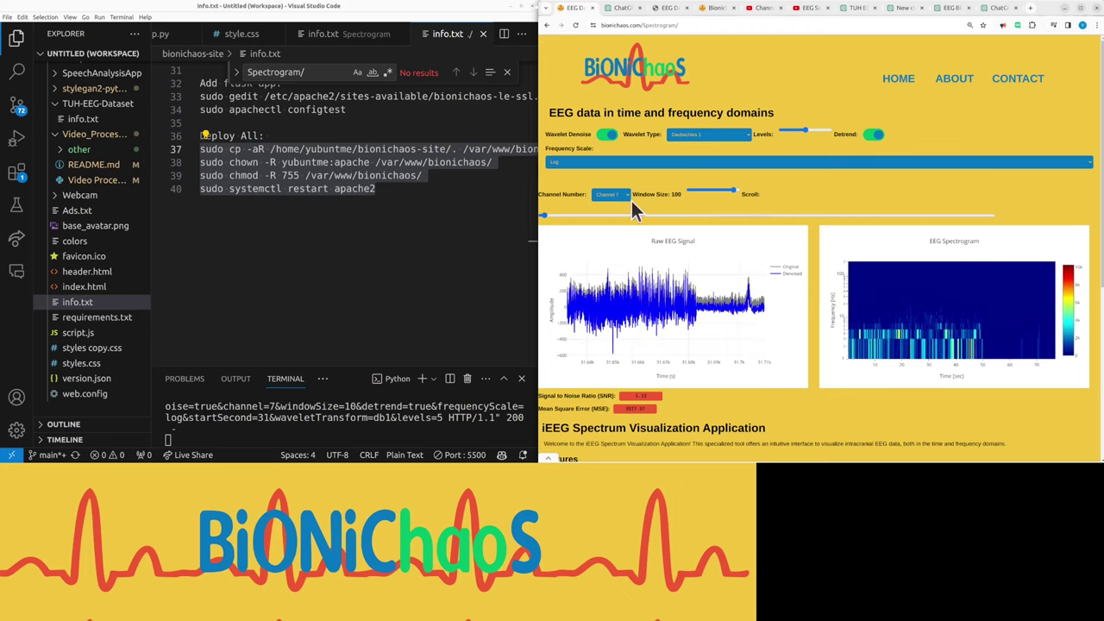
pyautogui.moveTo(703, 194); pyautogui.dragTo(684, 194)
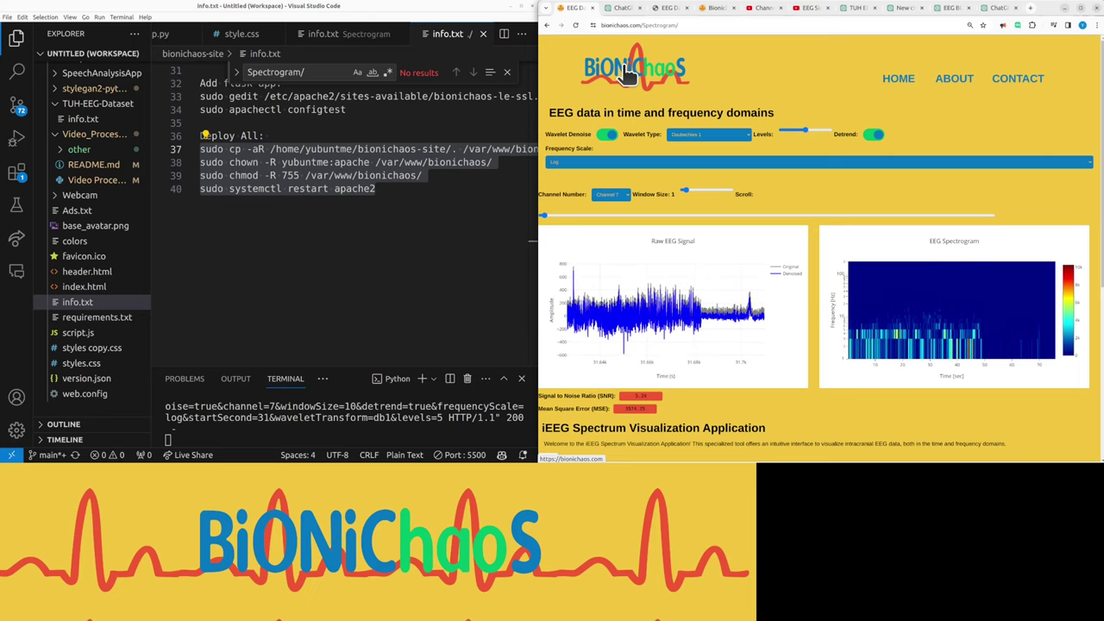
pyautogui.click(628, 74)
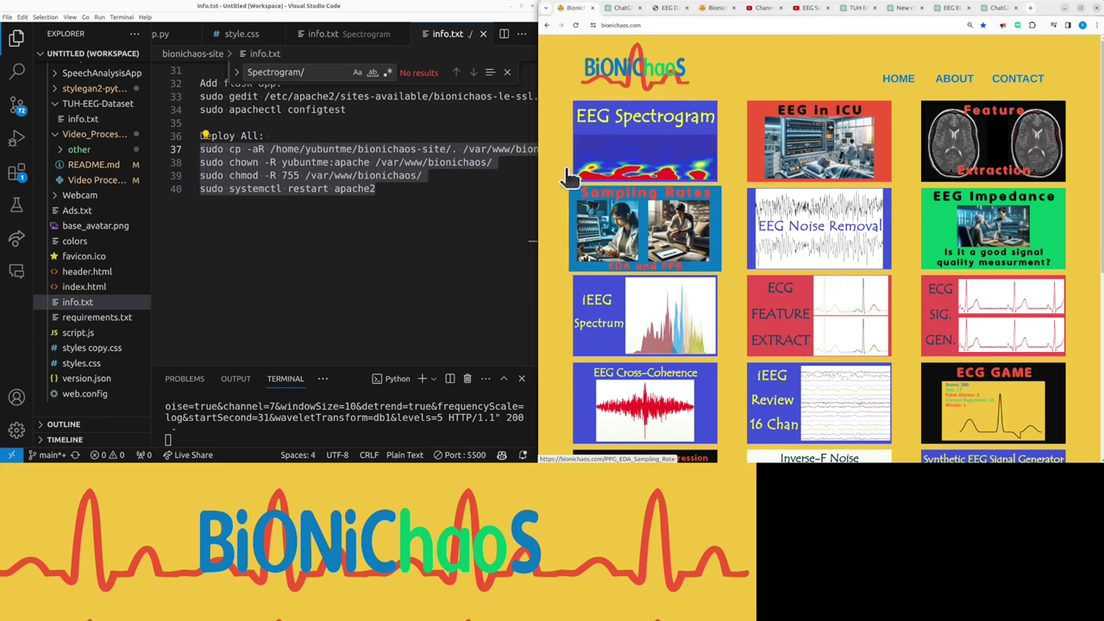